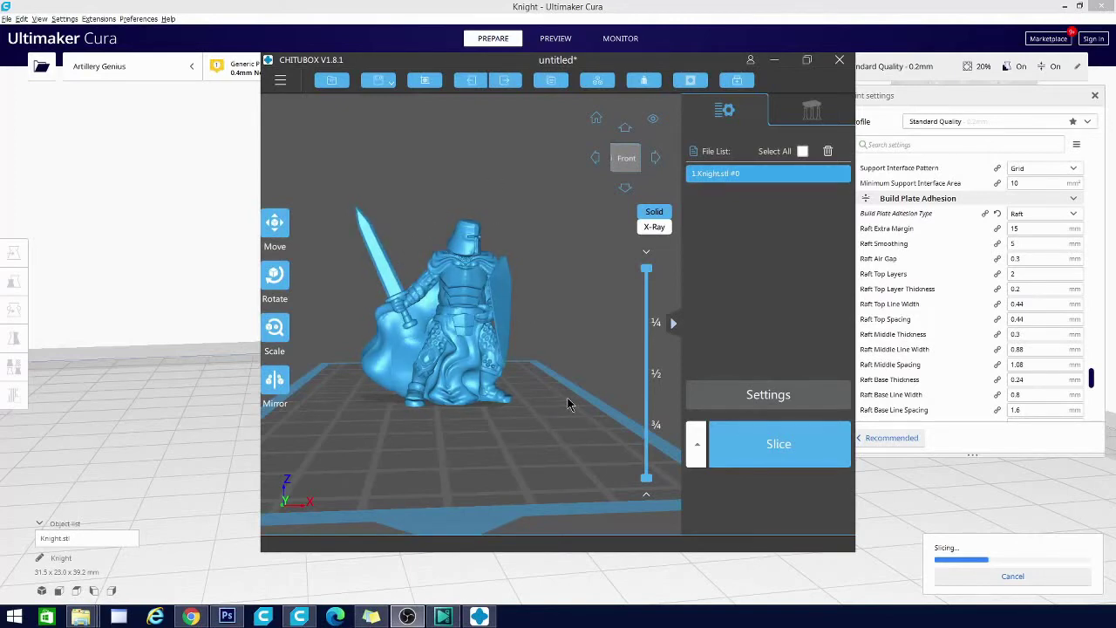
Orbit ChiTuBox's blue knight to a higher angle, then orbit Cura's yellow knight
drag(573, 407, 565, 432)
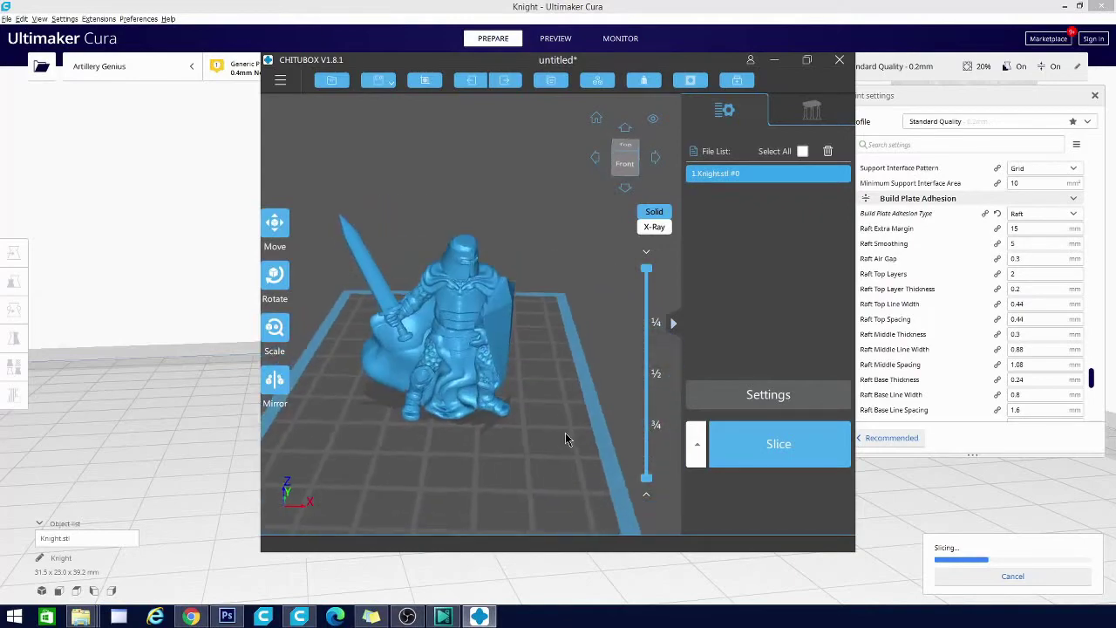
click(160, 312)
right_drag(625, 409, 778, 460)
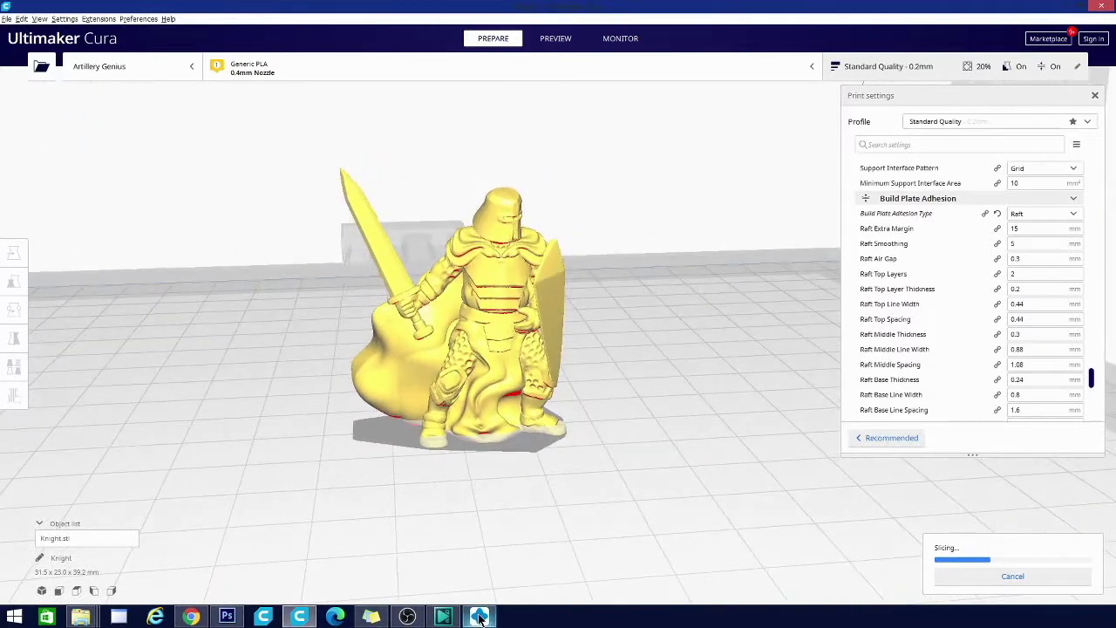
Orbit around Cura's yellow knight to inspect it from several sides while slicing
mouse_move(640, 455)
right_down()
mouse_move(578, 451)
mouse_move(620, 459)
right_up()
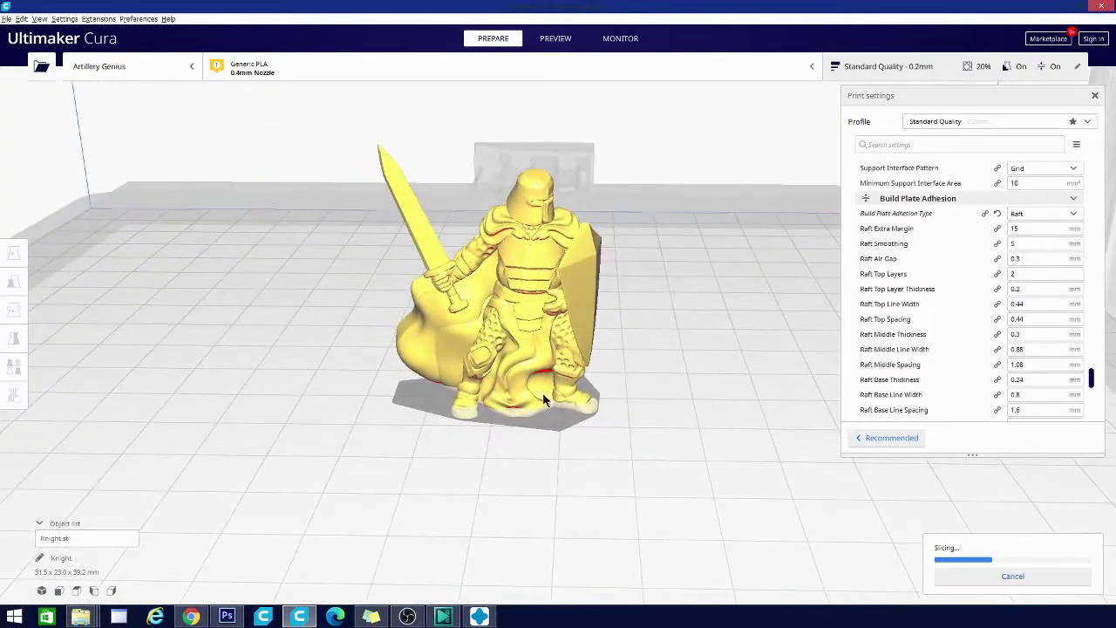
right_drag(506, 429, 442, 461)
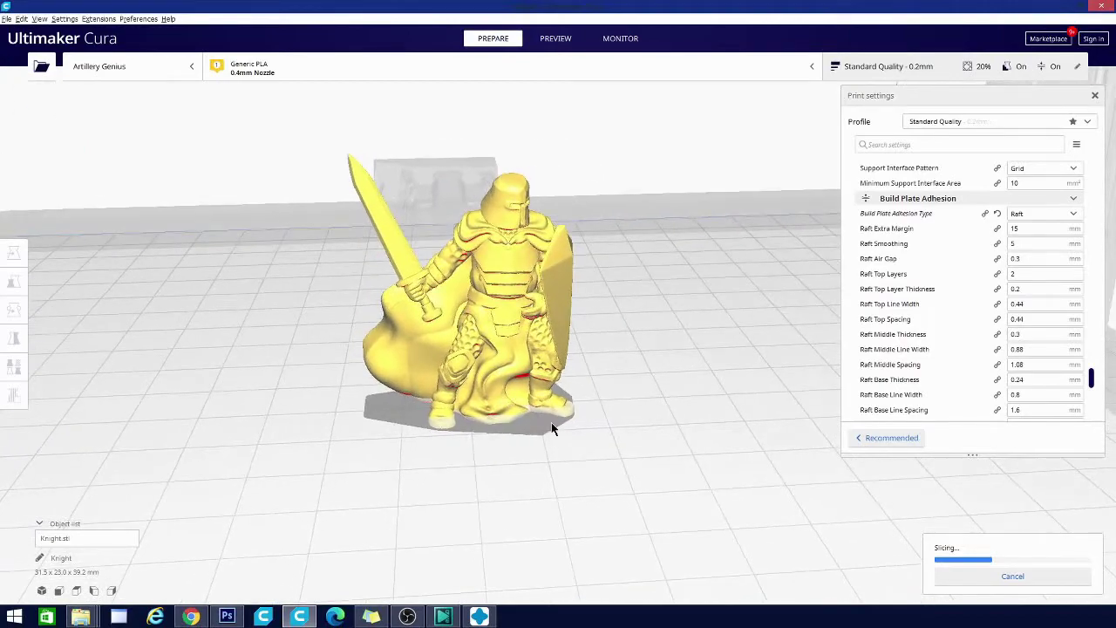
right_drag(451, 479, 576, 451)
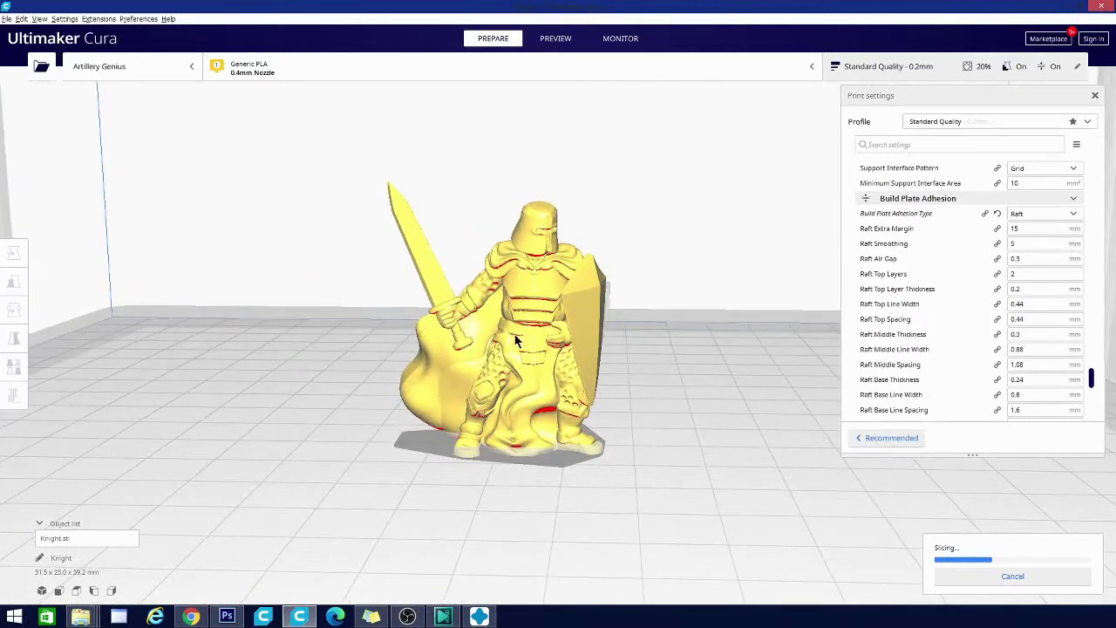
click(479, 614)
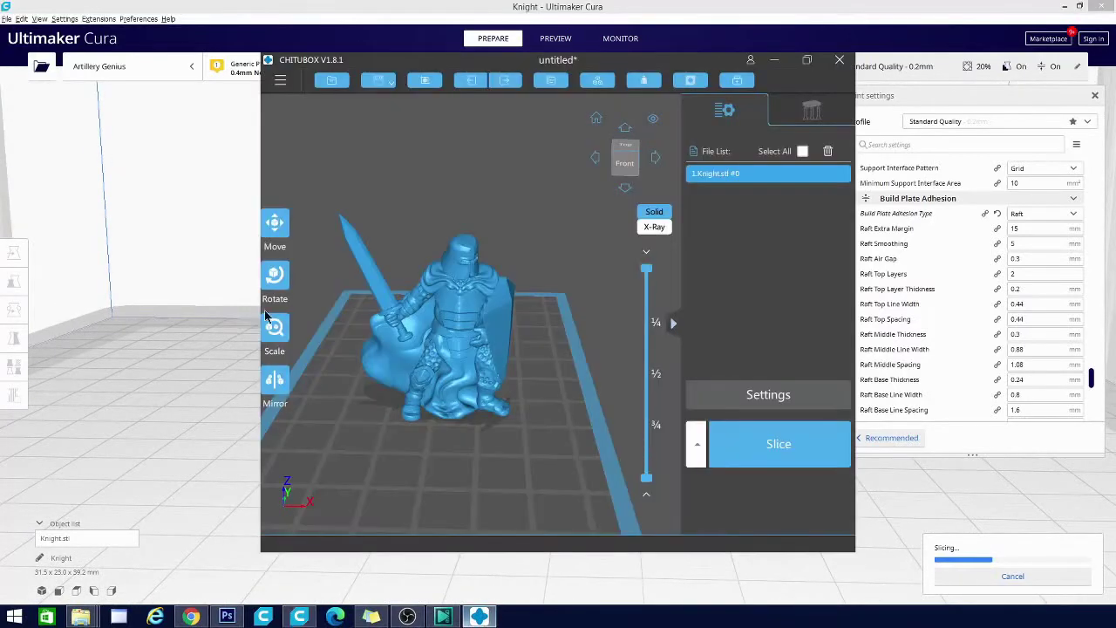
right_drag(539, 504, 557, 475)
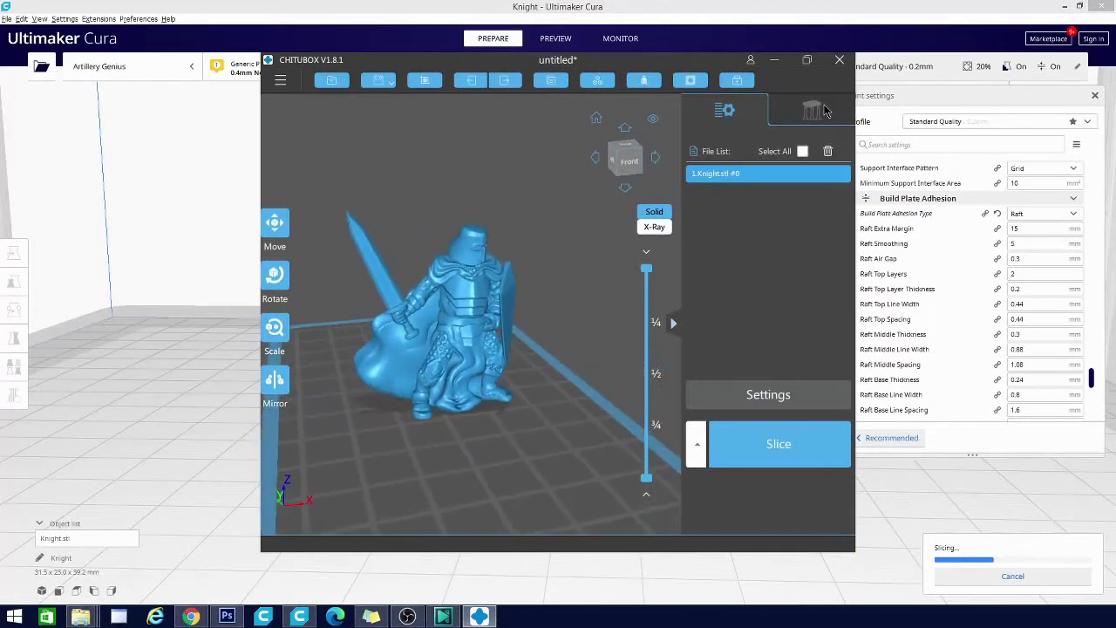
mouse_move(541, 428)
right_down()
mouse_move(520, 434)
mouse_move(539, 433)
right_up()
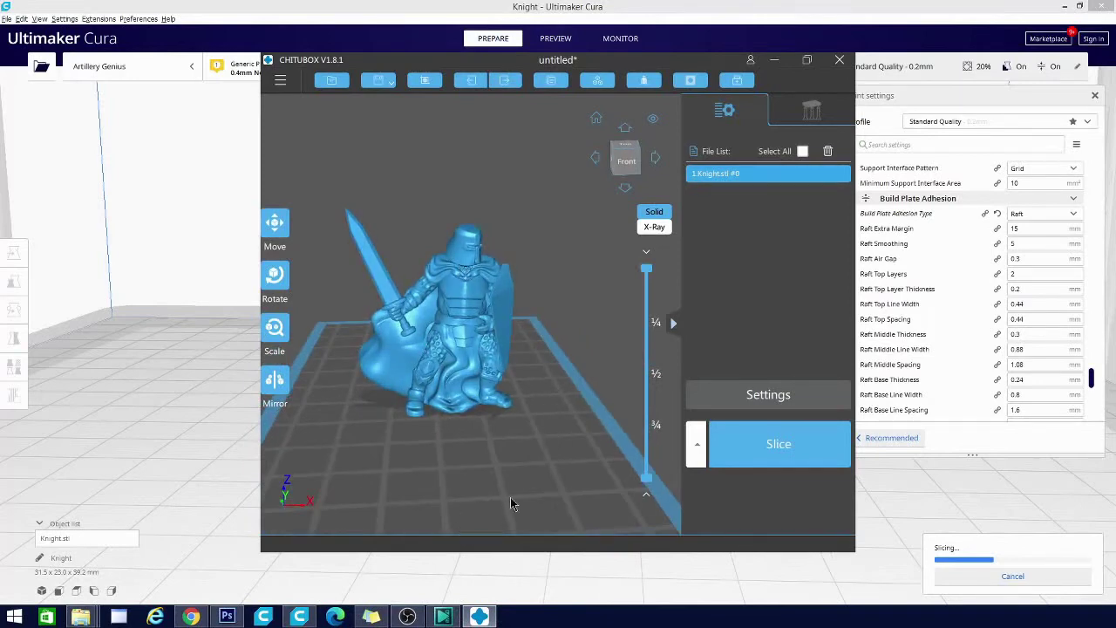
right_drag(510, 497, 472, 490)
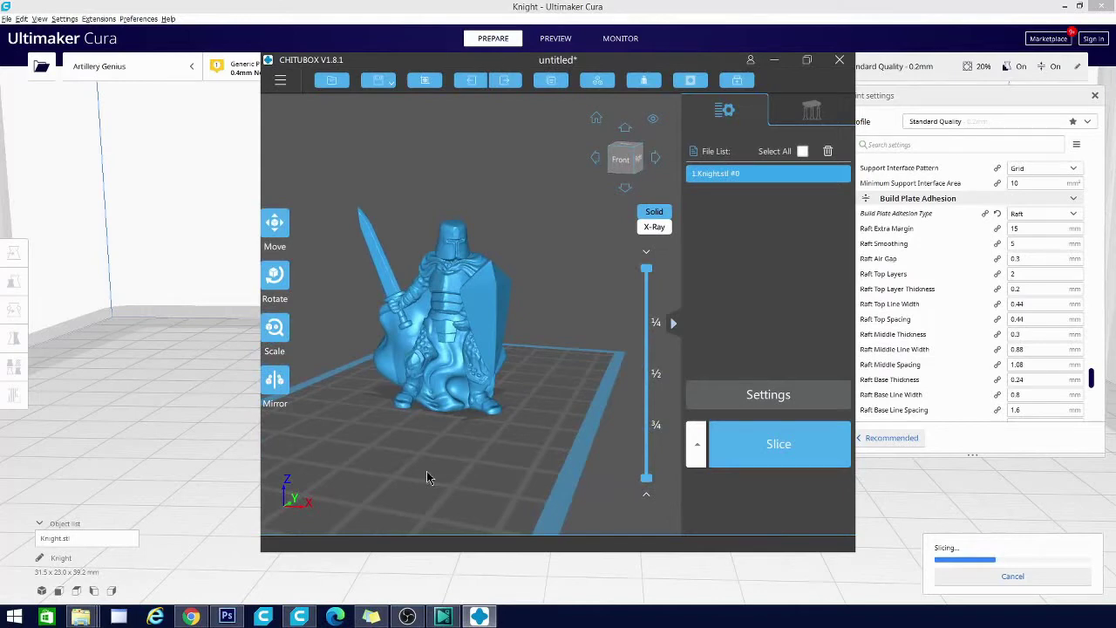
right_drag(399, 469, 454, 471)
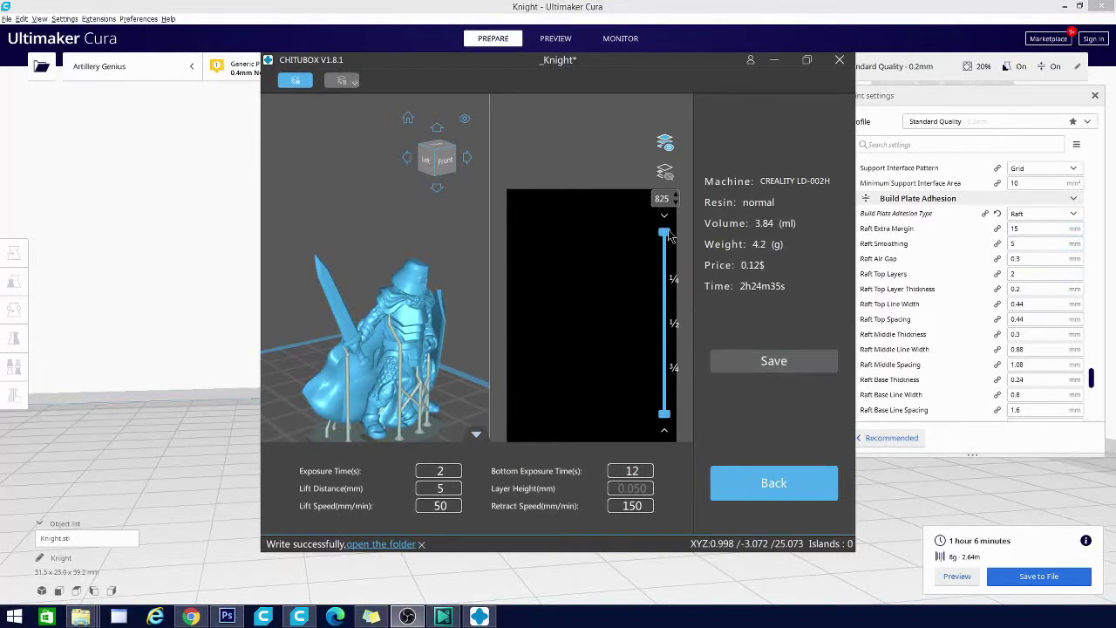
Lower ChiTuBox's layer preview to layer 425 at 21.202 mm, then bring Cura forward
drag(669, 241, 667, 307)
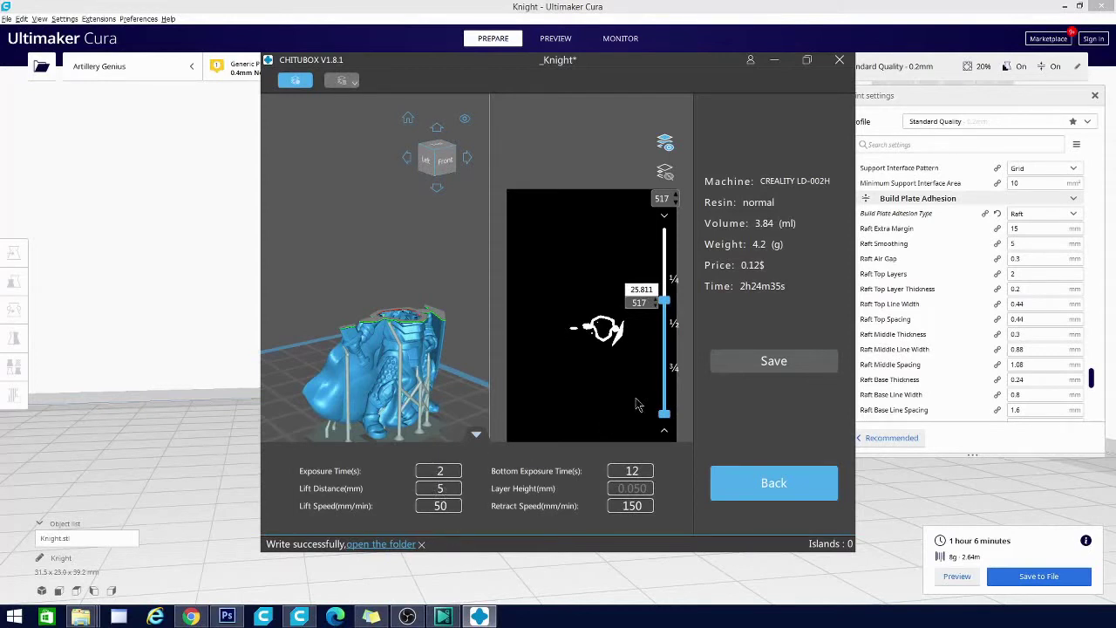
click(665, 302)
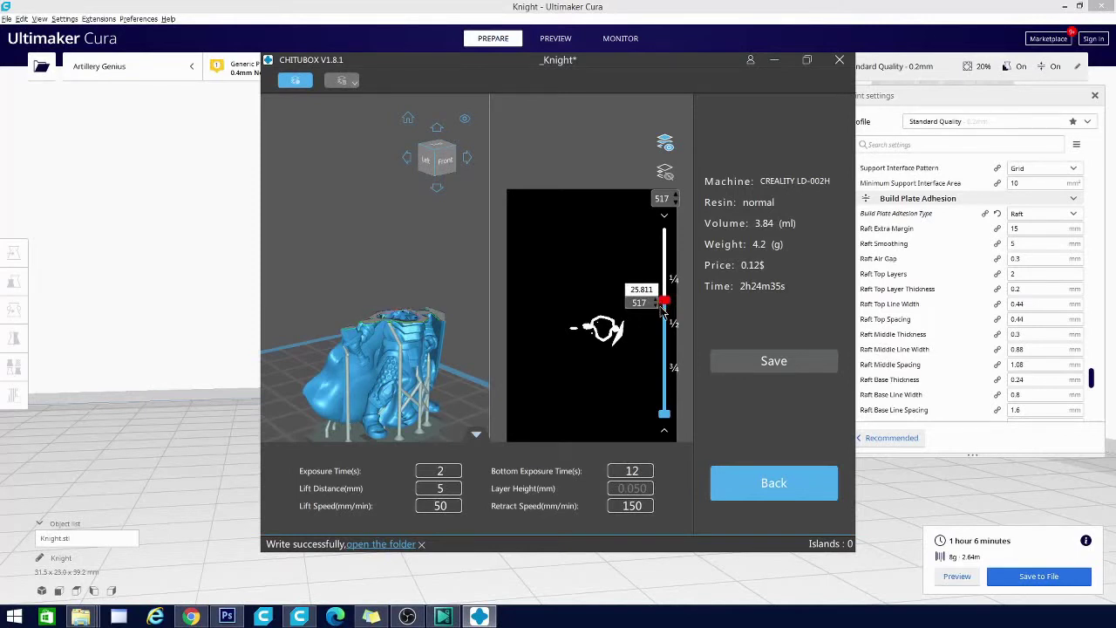
key(Down)
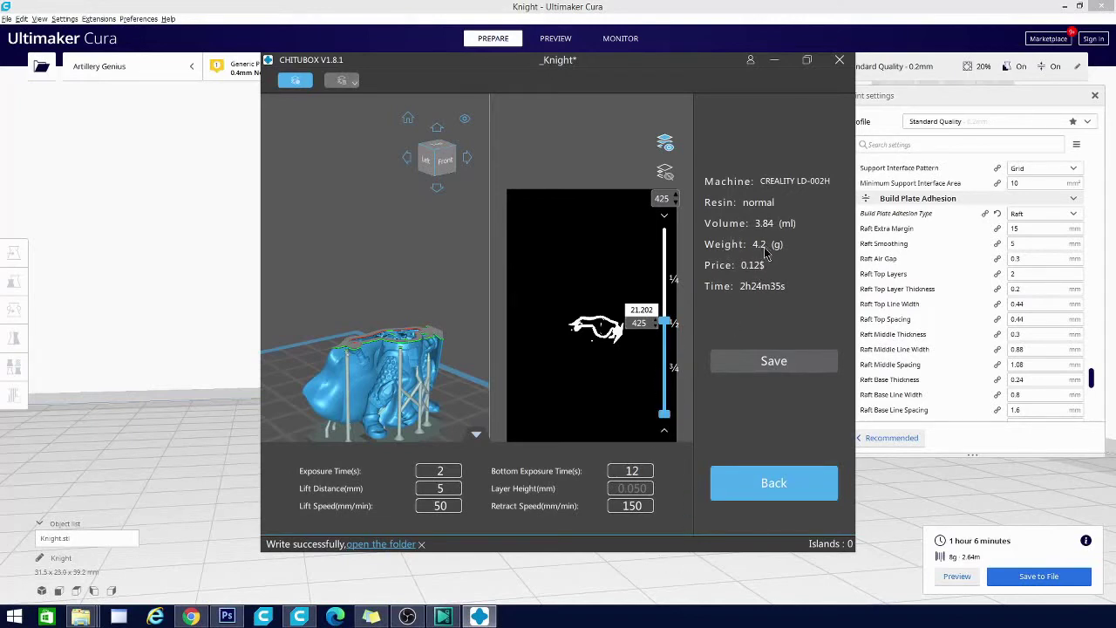
click(331, 13)
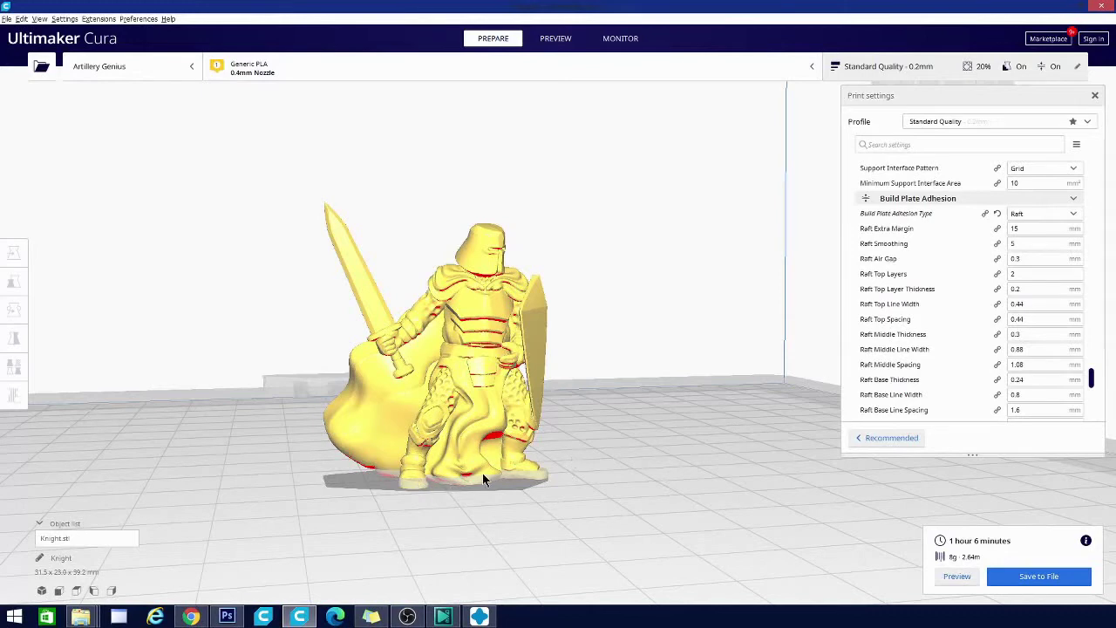
Orbit Cura's sliced knight preview, switching to ChiTuBox to compare results
click(556, 39)
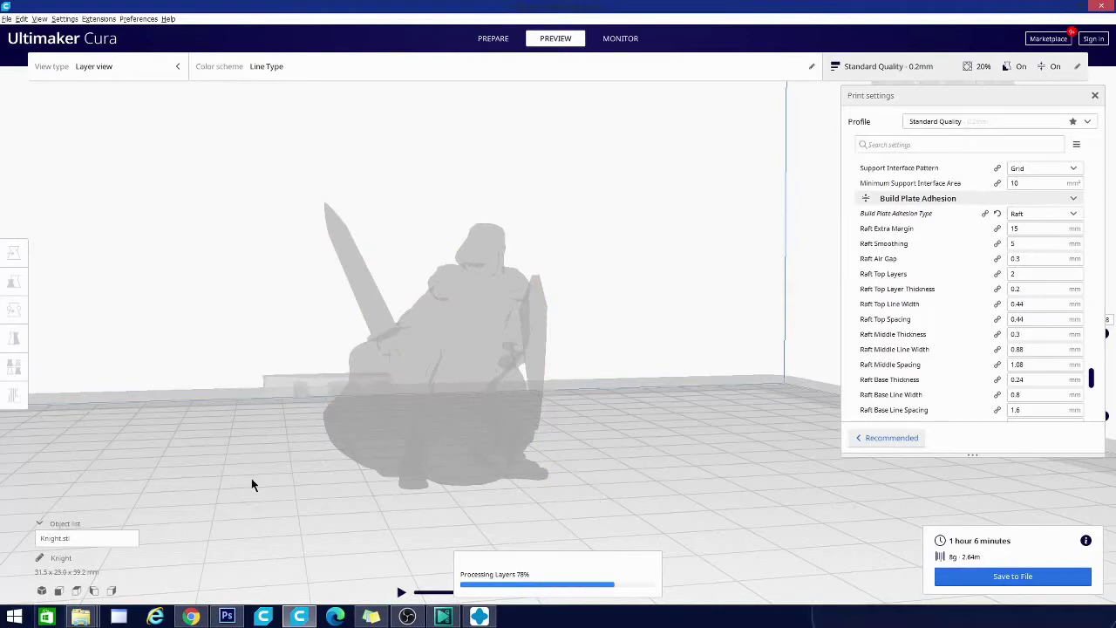
right_drag(258, 479, 440, 288)
right_drag(718, 443, 680, 448)
click(479, 616)
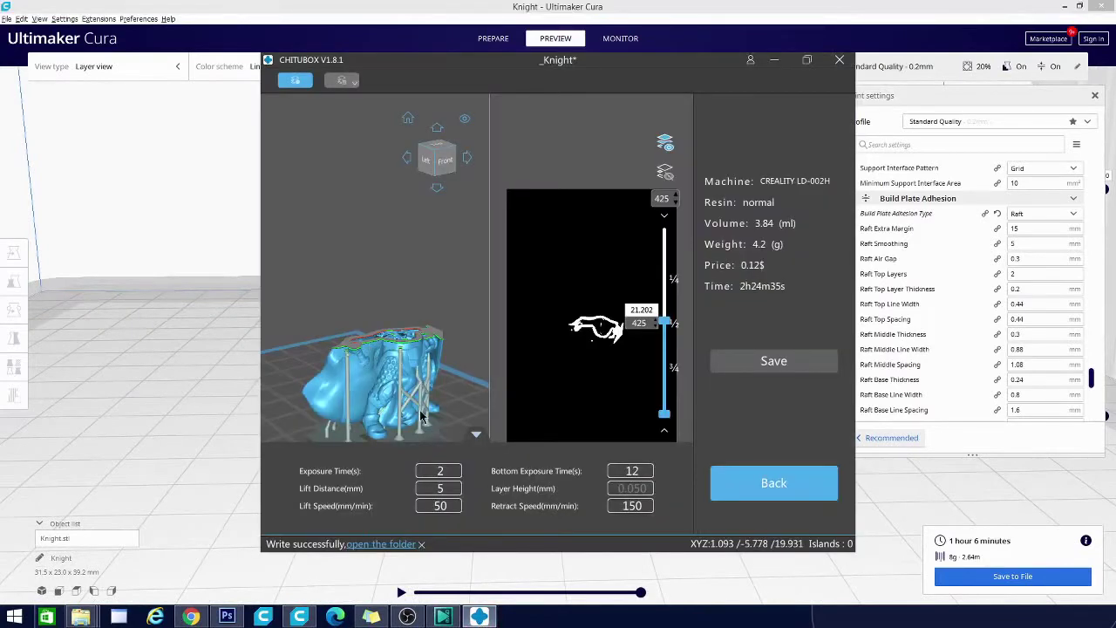
click(206, 398)
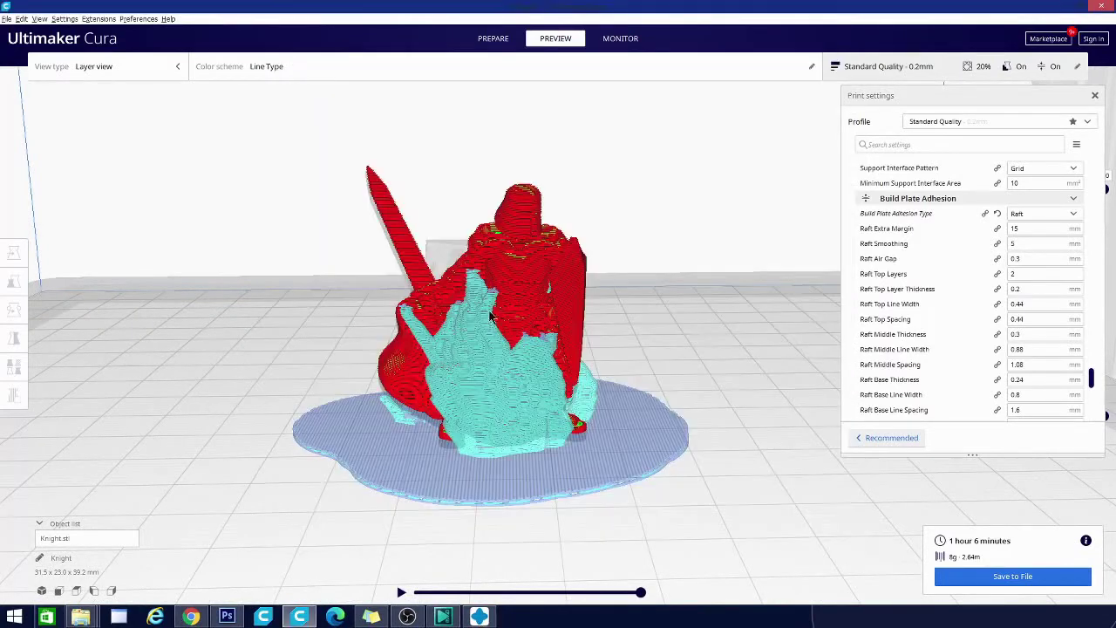
right_drag(695, 410, 567, 353)
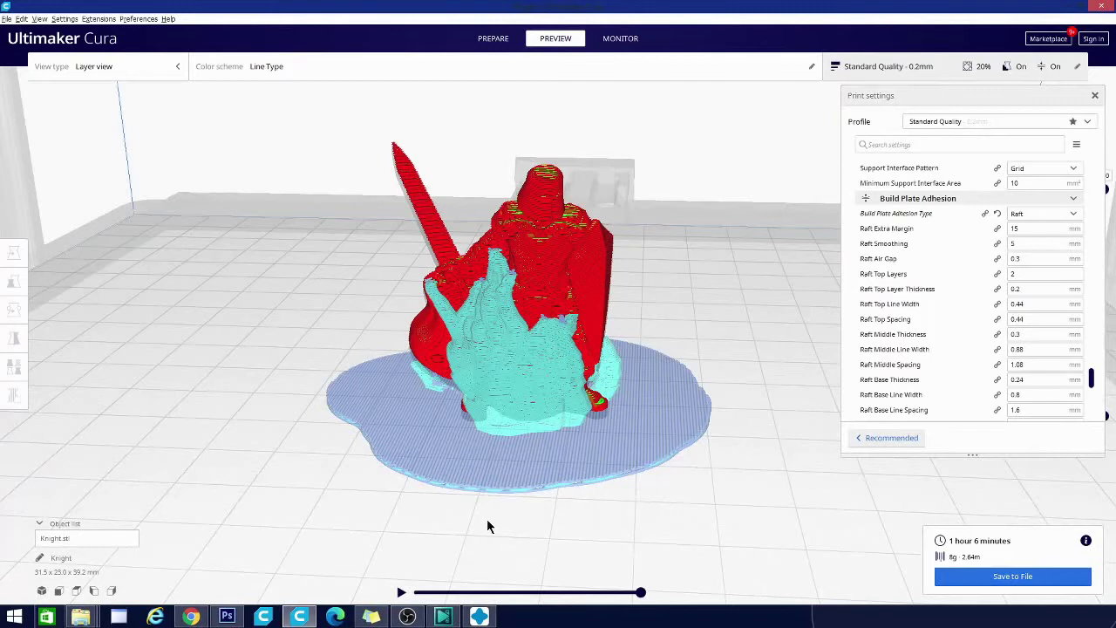
click(480, 617)
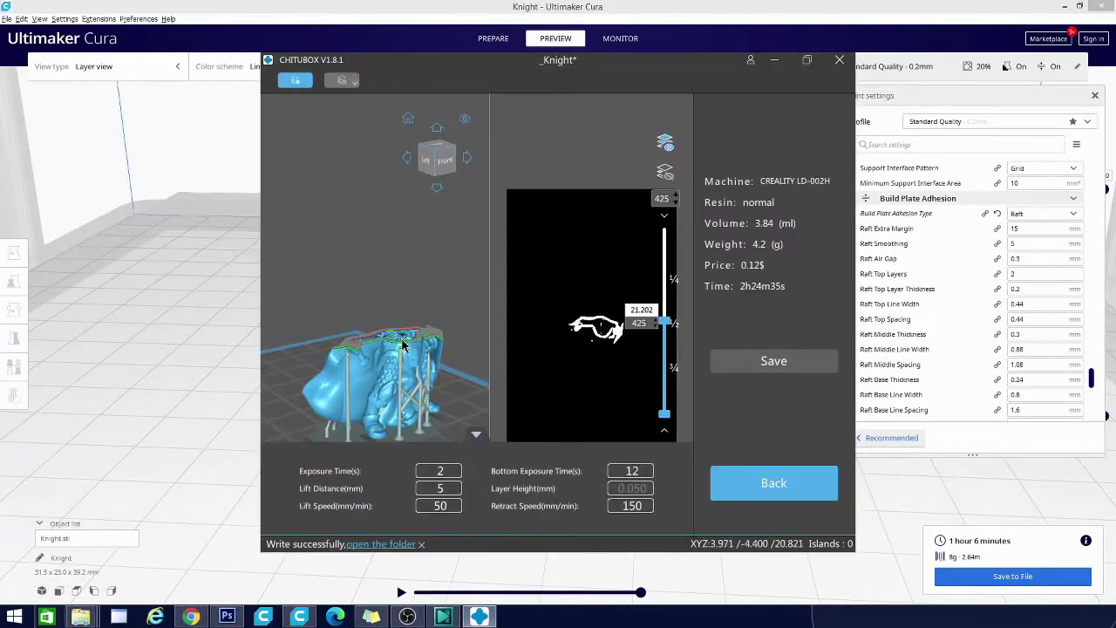
Orbit the sliced knight and raft from several angles, then limit the layer view to the base layers
click(218, 433)
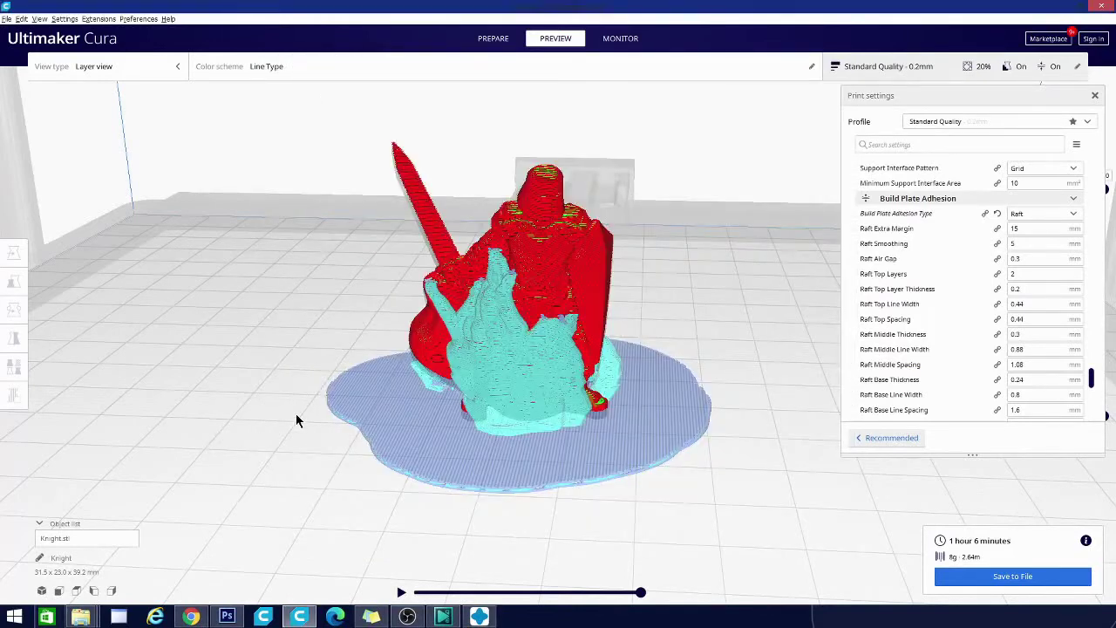
right_drag(296, 420, 474, 443)
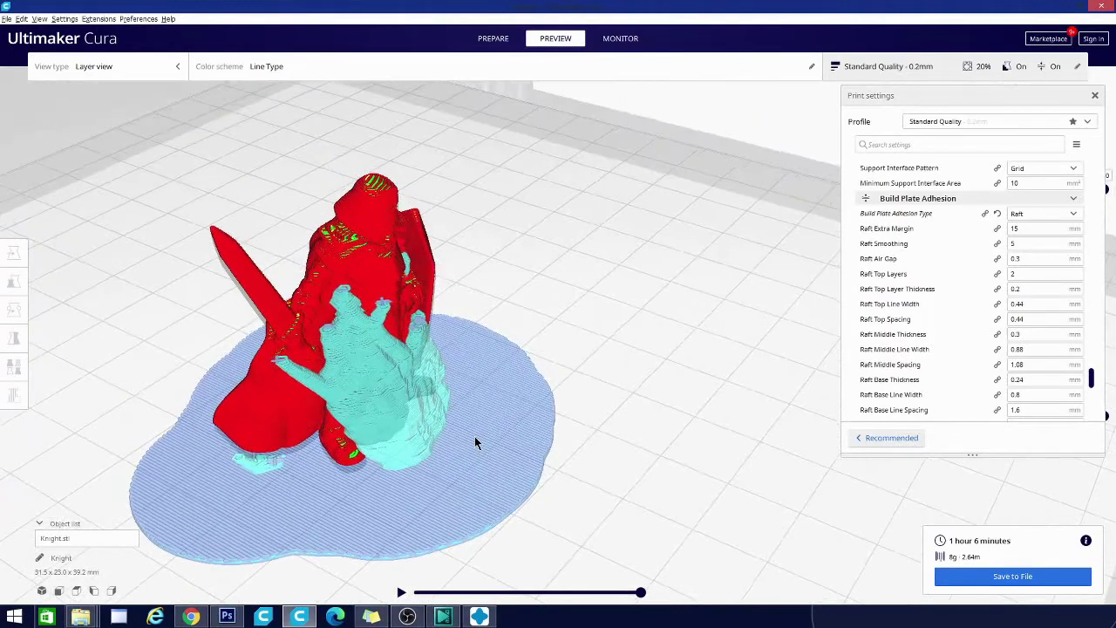
right_drag(591, 424, 576, 419)
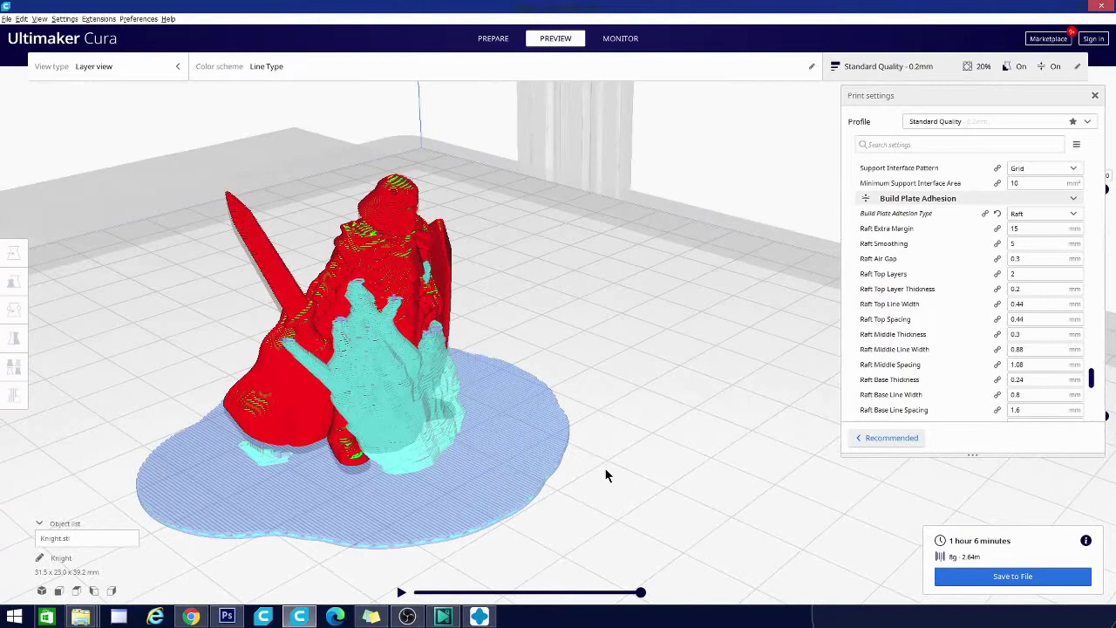
right_drag(586, 475, 488, 436)
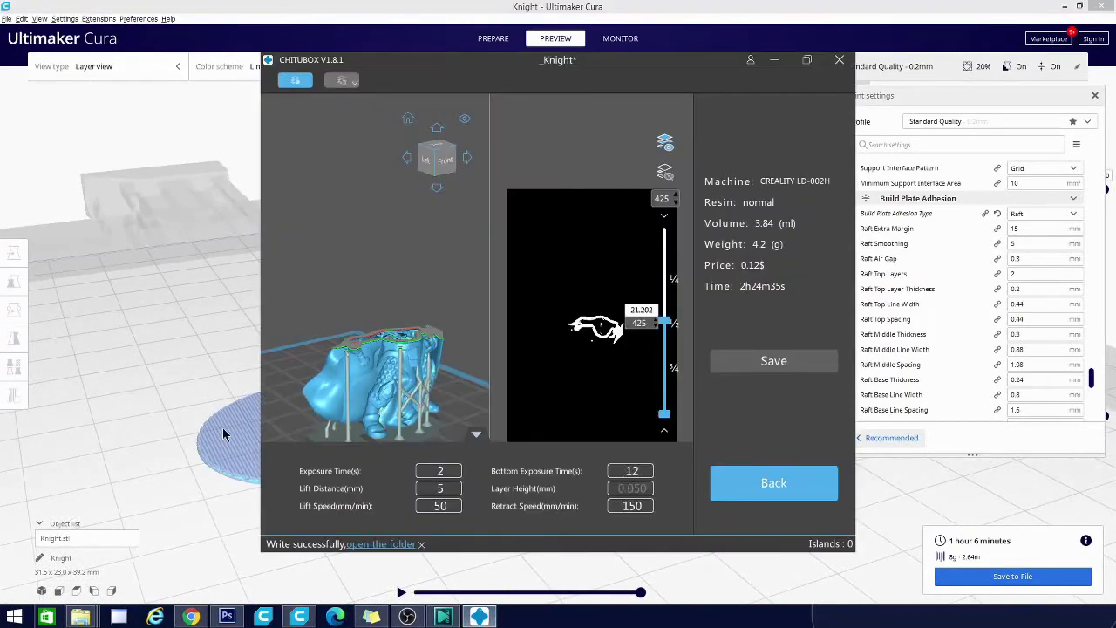
click(146, 450)
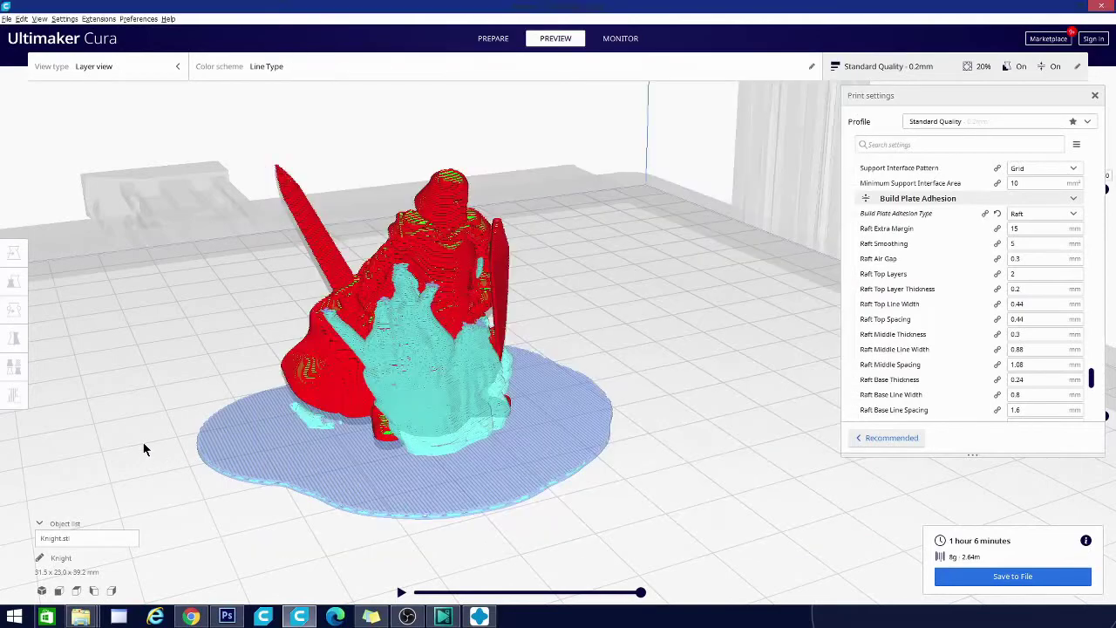
right_drag(145, 451, 100, 456)
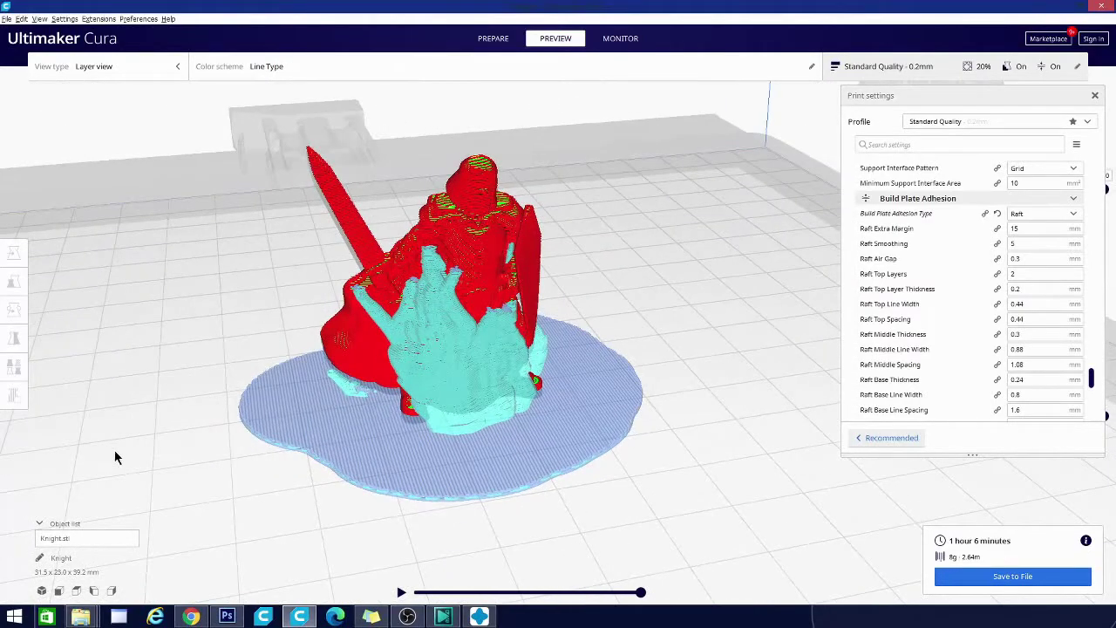
right_drag(617, 469, 578, 452)
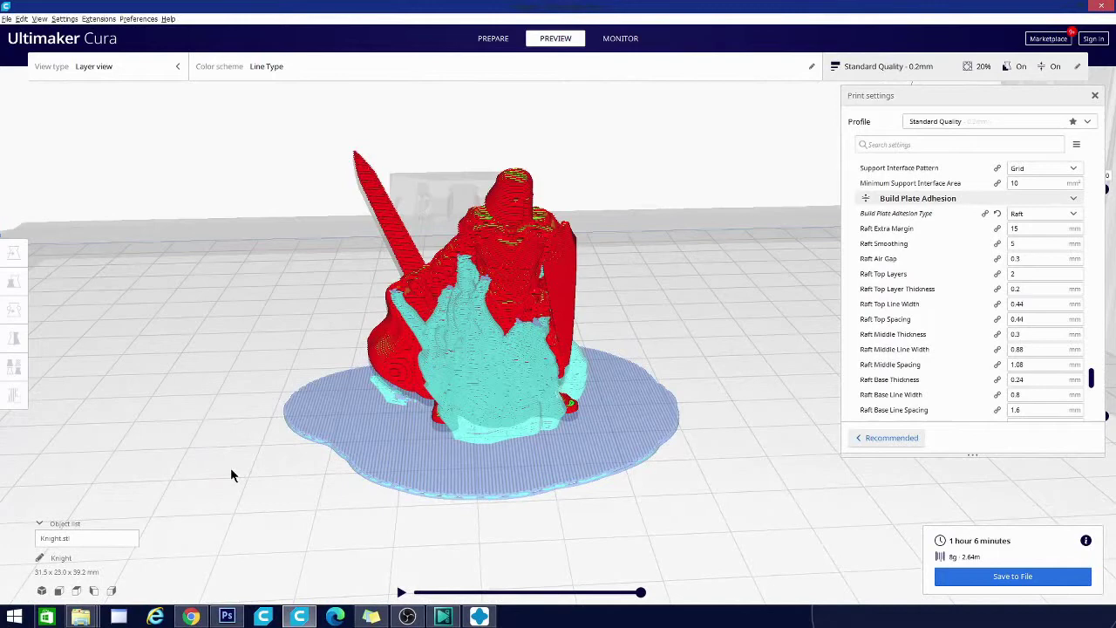
right_drag(287, 498, 324, 493)
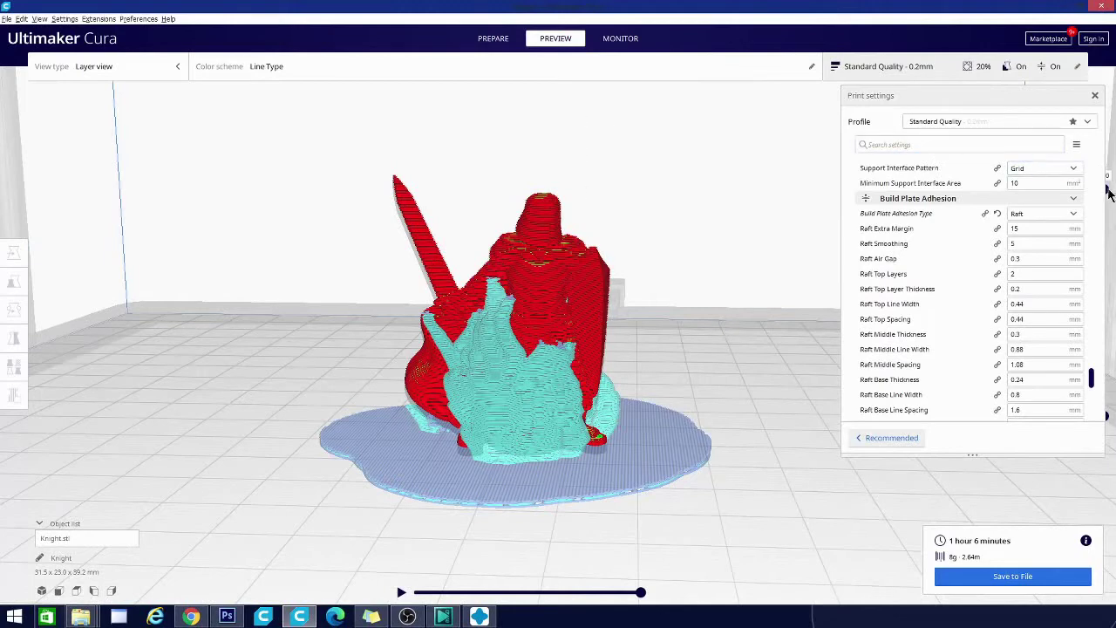
drag(1110, 194, 1108, 357)
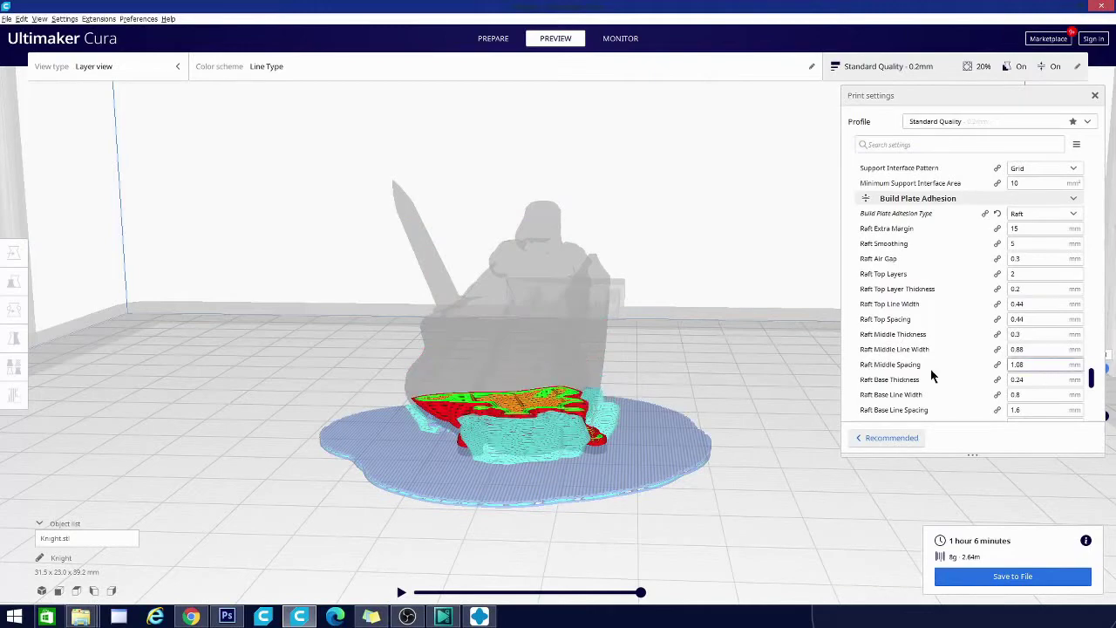
Zoom onto the raft and rewind the current layer's print path partway
right_drag(661, 309, 686, 375)
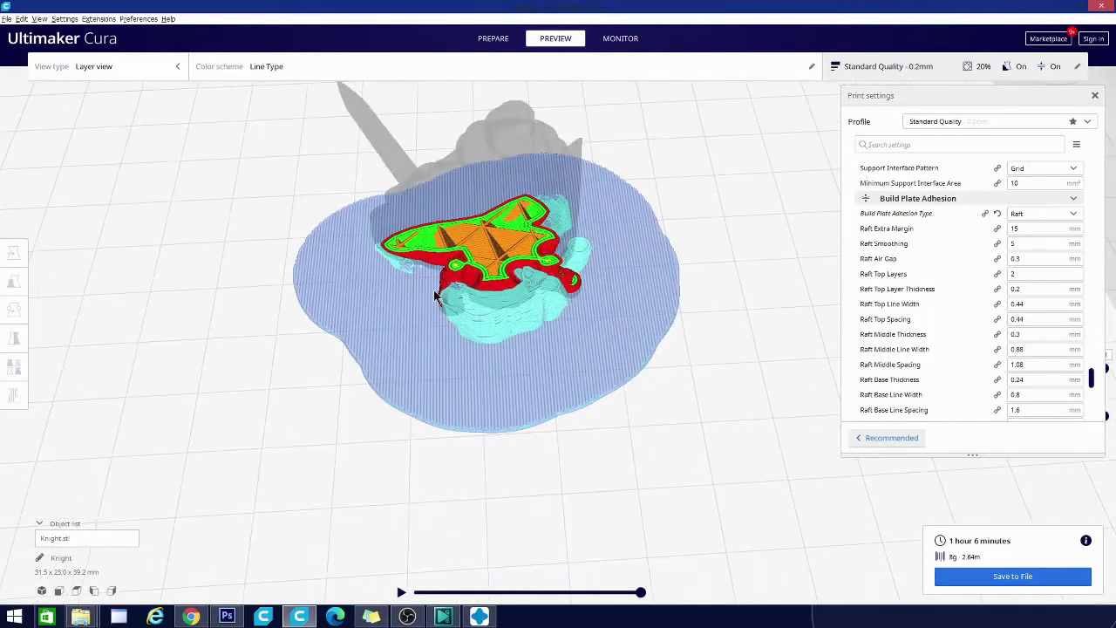
scroll(437, 296, down, 2)
scroll(438, 297, up, 2)
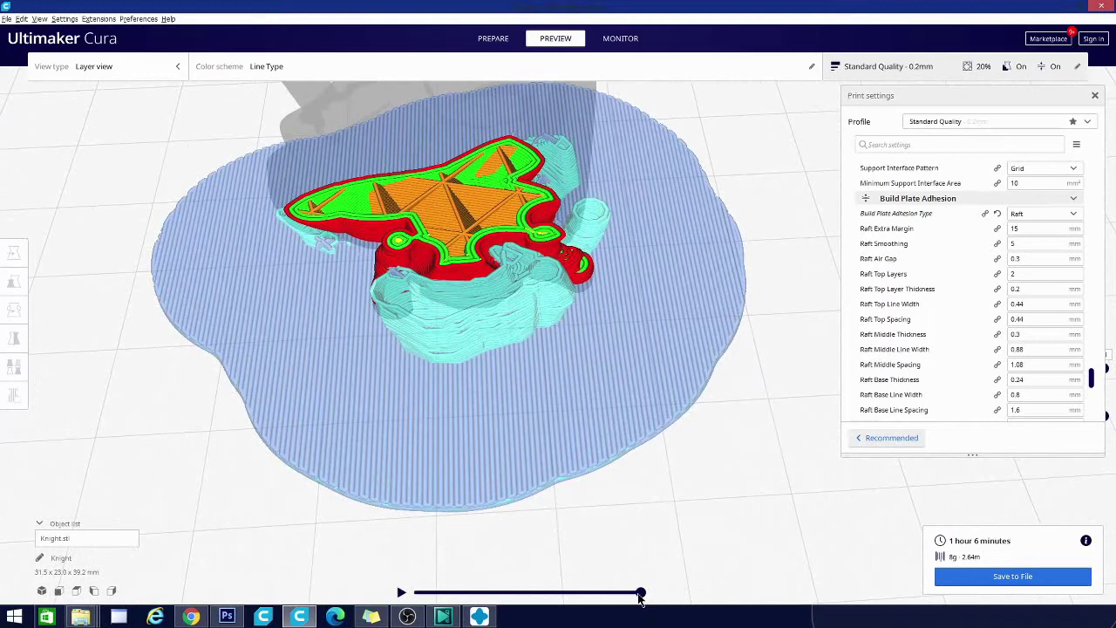
mouse_move(639, 594)
mouse_down()
mouse_move(425, 598)
mouse_move(608, 581)
mouse_up()
Advance the nozzle path one step and orbit to inspect the partly traced layer
key(Right)
key(Right)
key(Right)
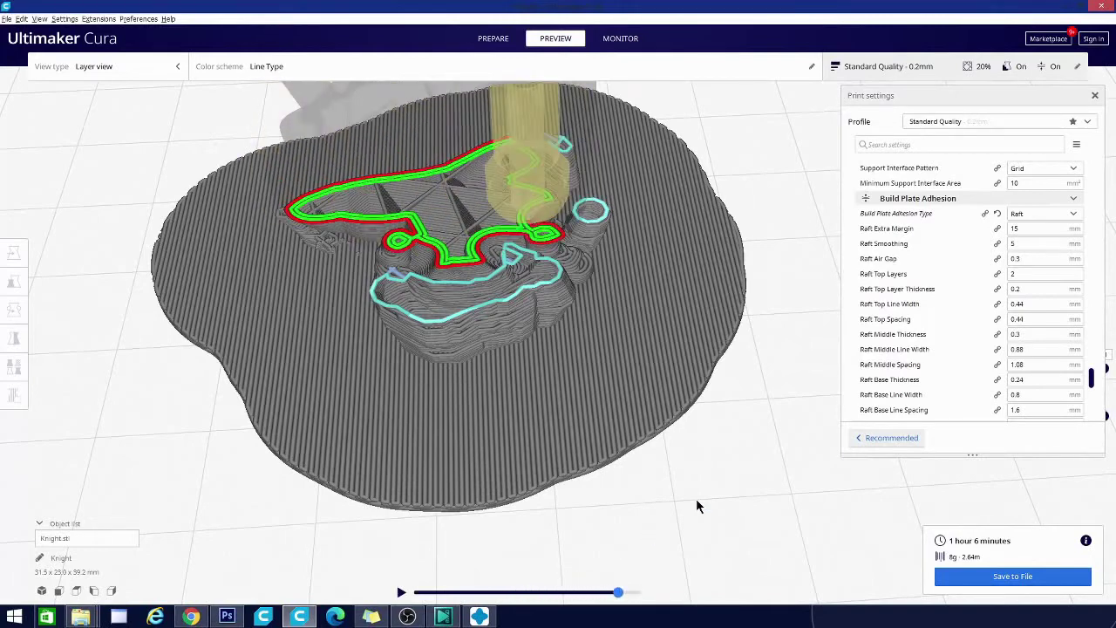
right_drag(696, 504, 653, 479)
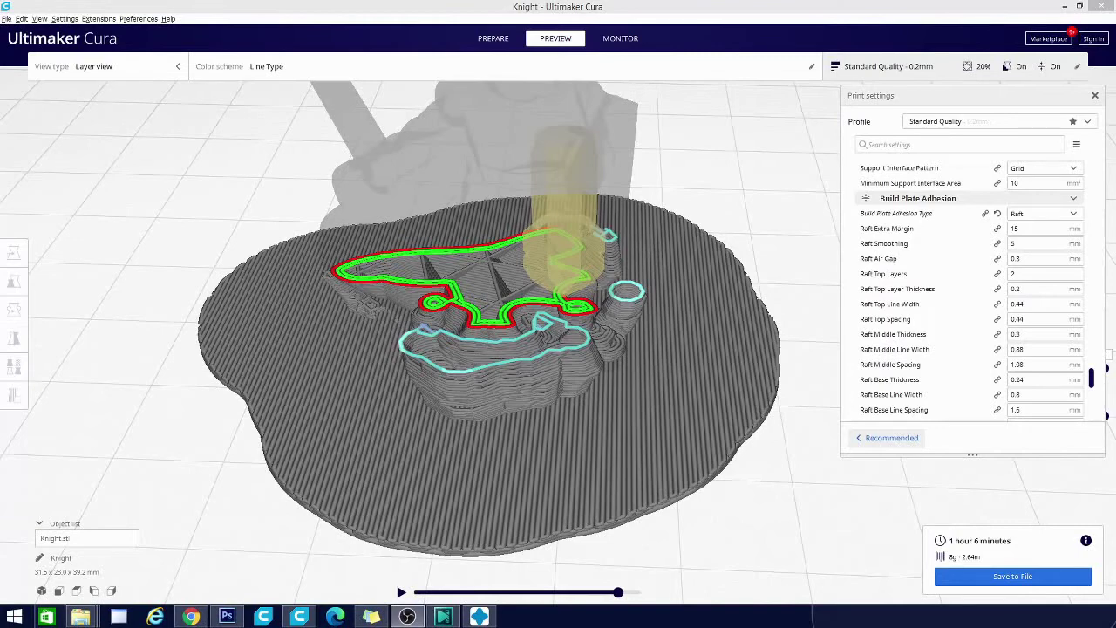
right_drag(672, 521, 688, 489)
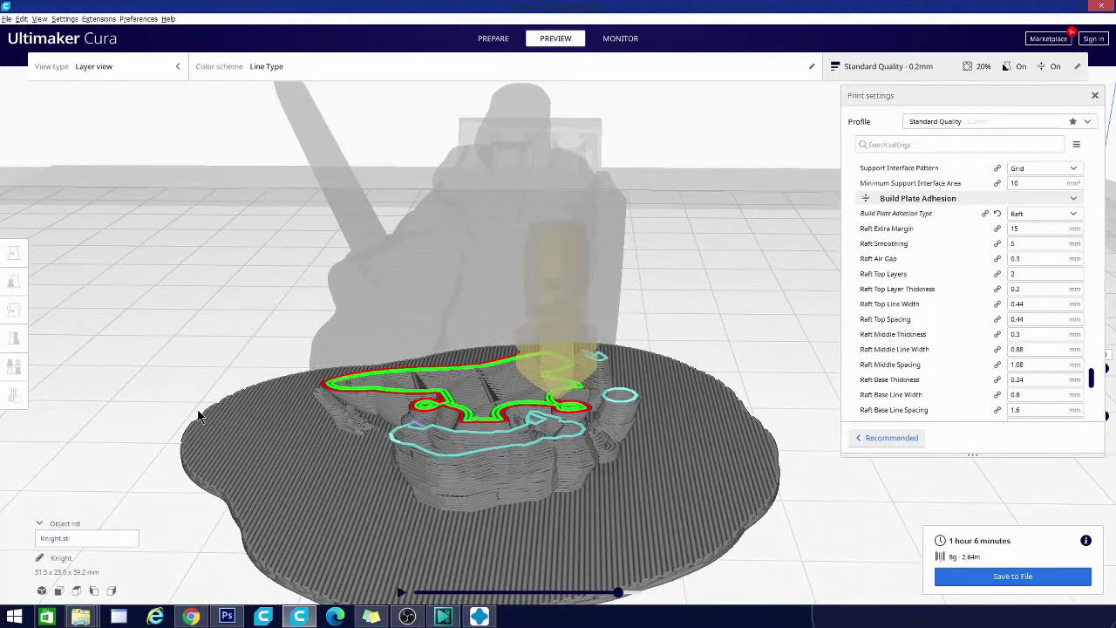
right_drag(637, 427, 342, 404)
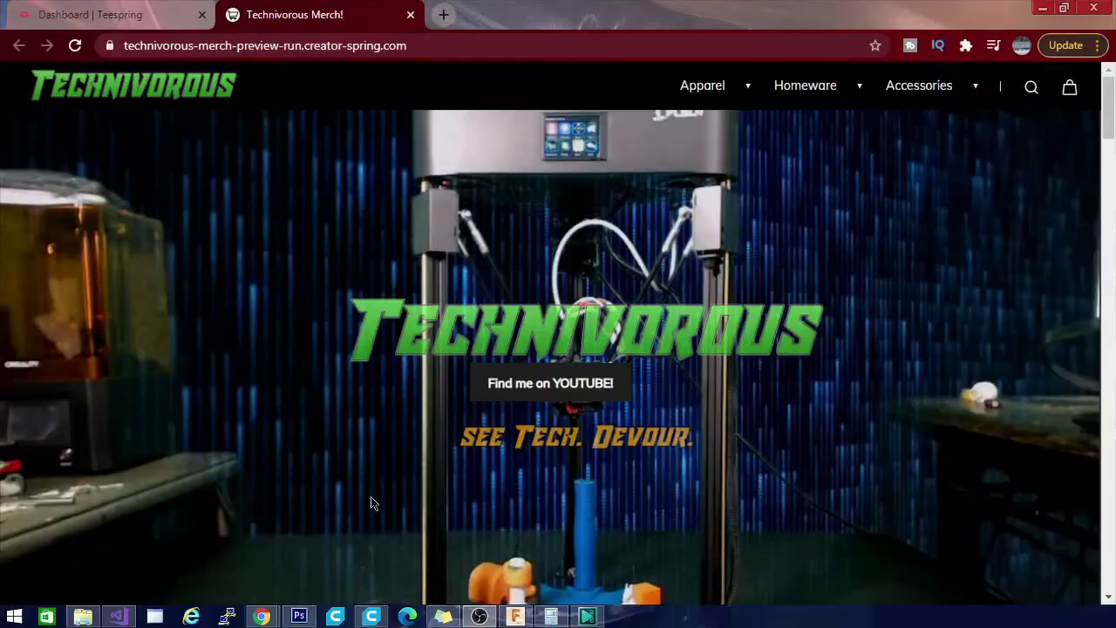
Scroll to the featured products and open the Technivorous Face Mask listing
scroll(799, 313, down, 5)
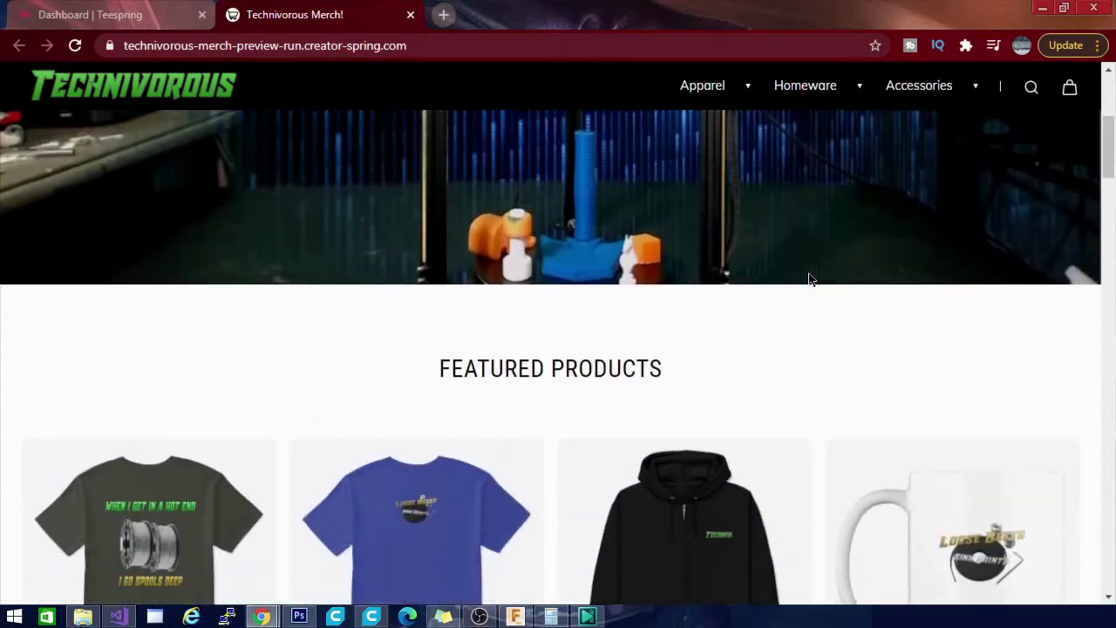
scroll(810, 279, down, 2)
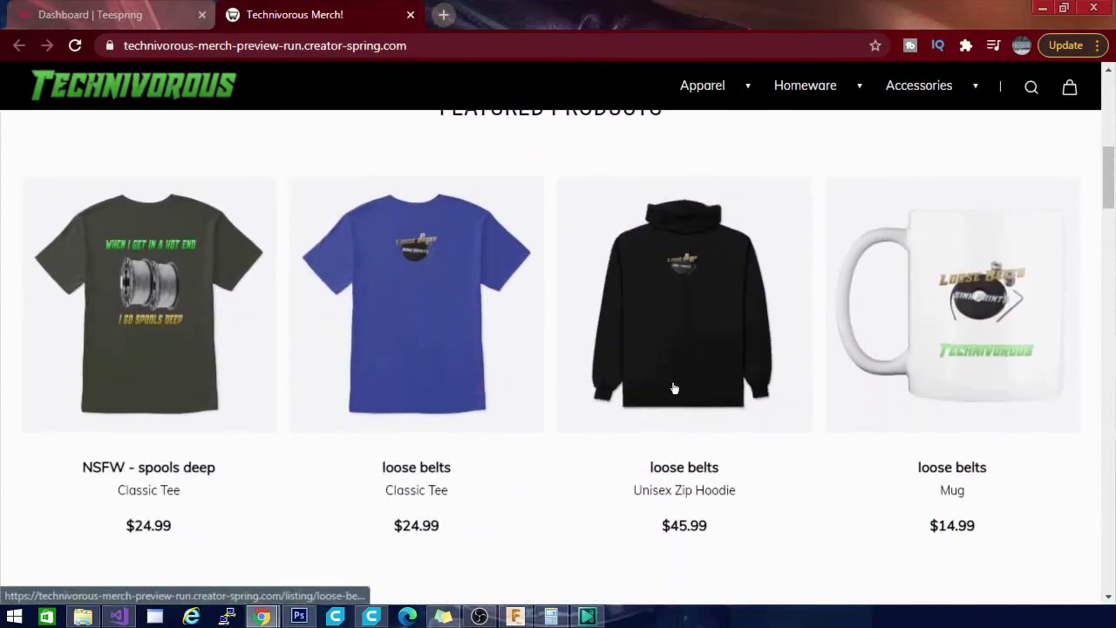
scroll(671, 390, down, 1)
scroll(672, 388, down, 5)
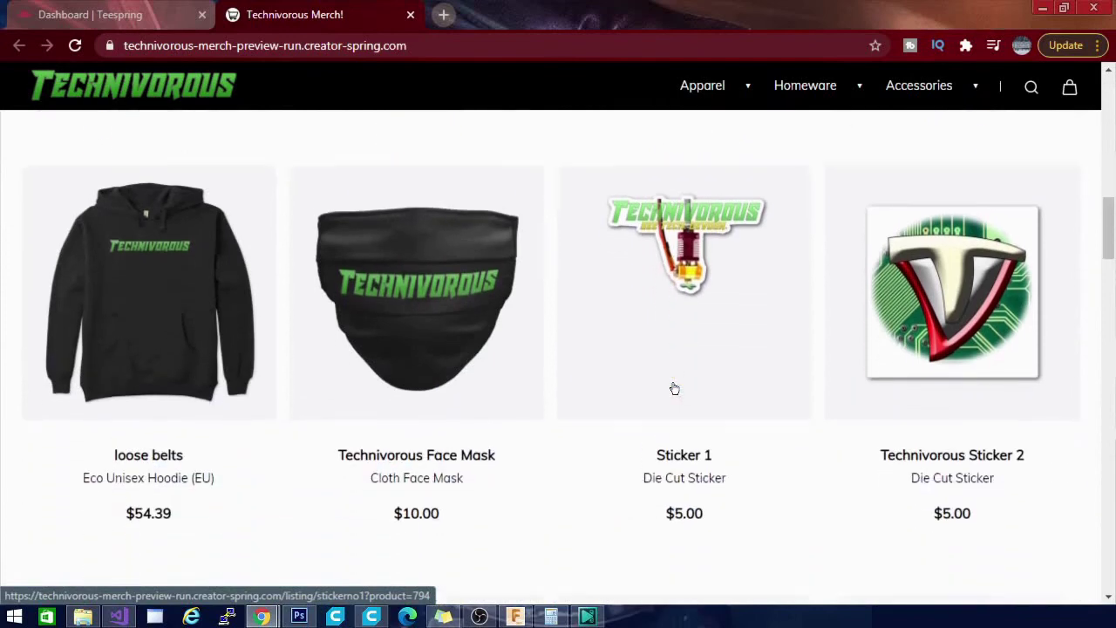
right_click(672, 382)
click(490, 407)
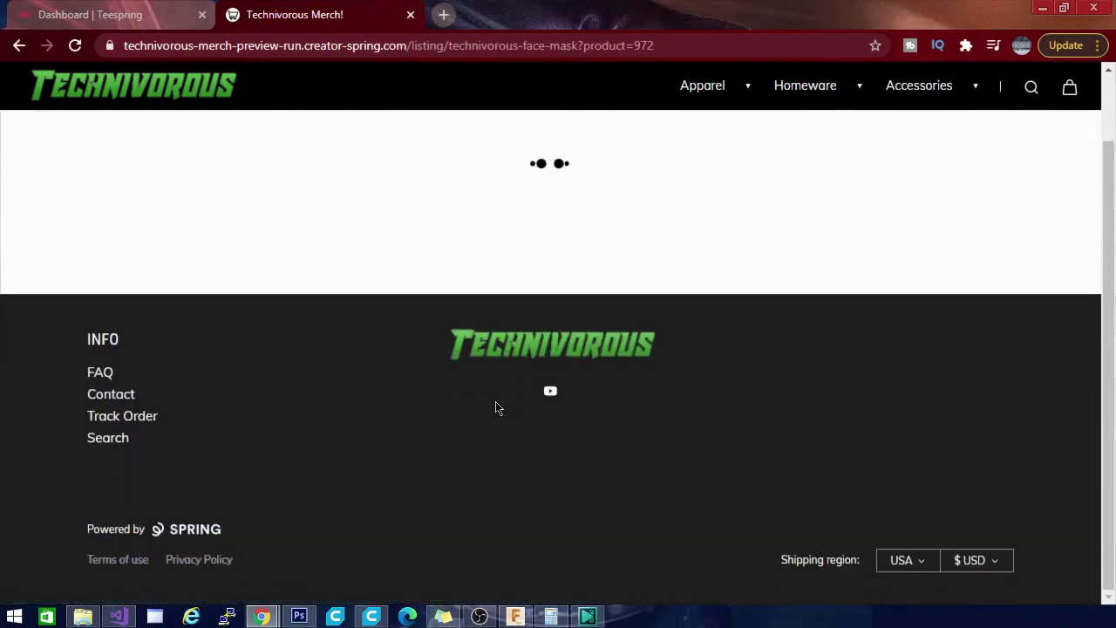